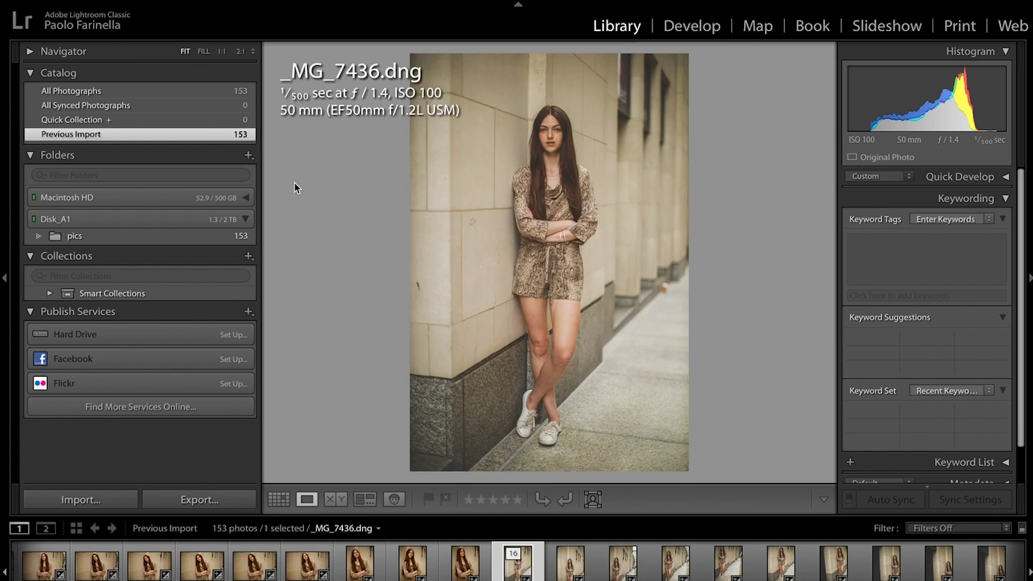
- Review the sequence of full-length portrait frames from _MG_7436 onward one by one, checking how they cover the scene
key(Right)
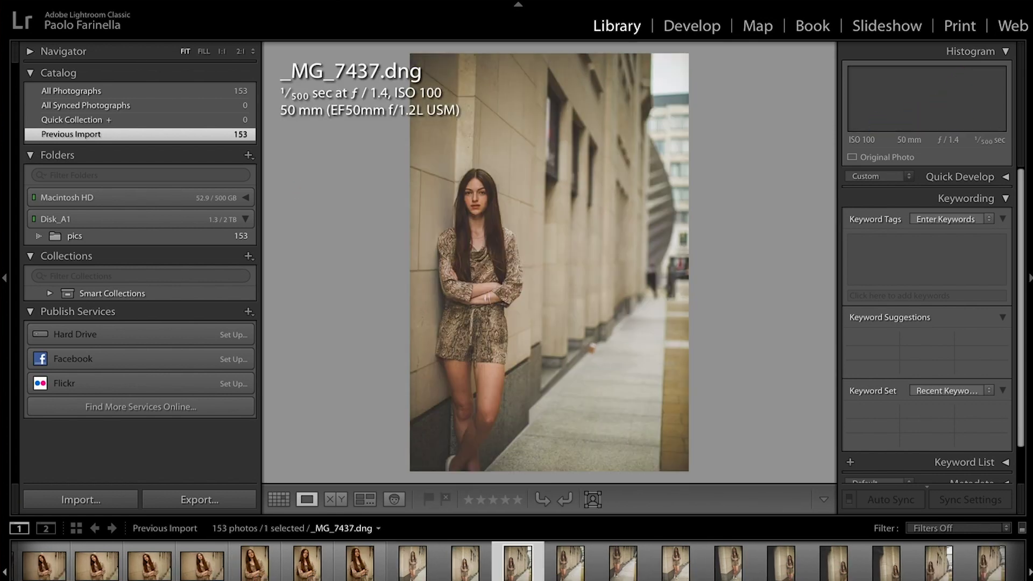
key(Right)
key(Right)
key(Right)
key(Right)
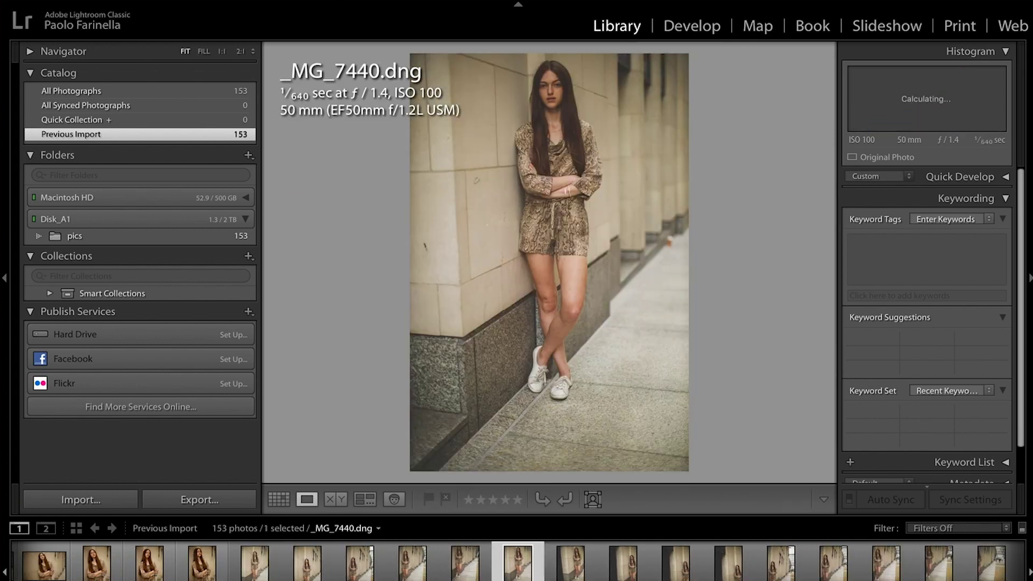
key(Right)
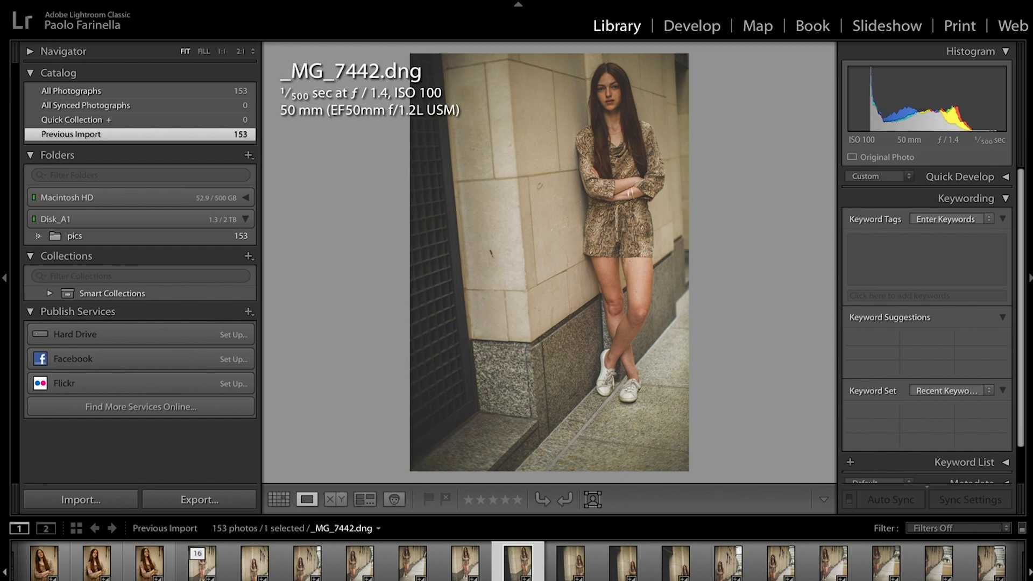
key(Right)
key(Right)
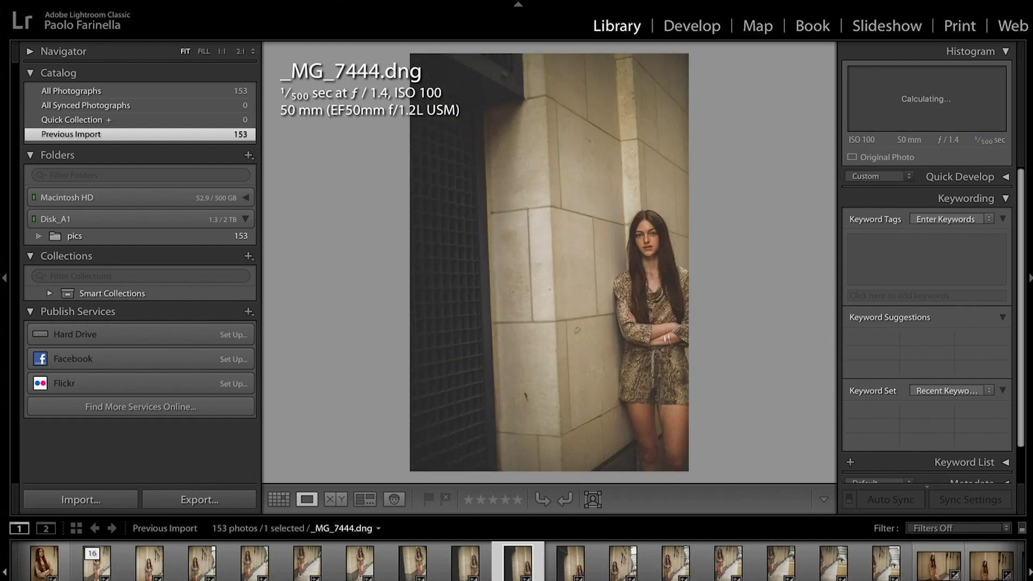
key(Right)
key(Right)
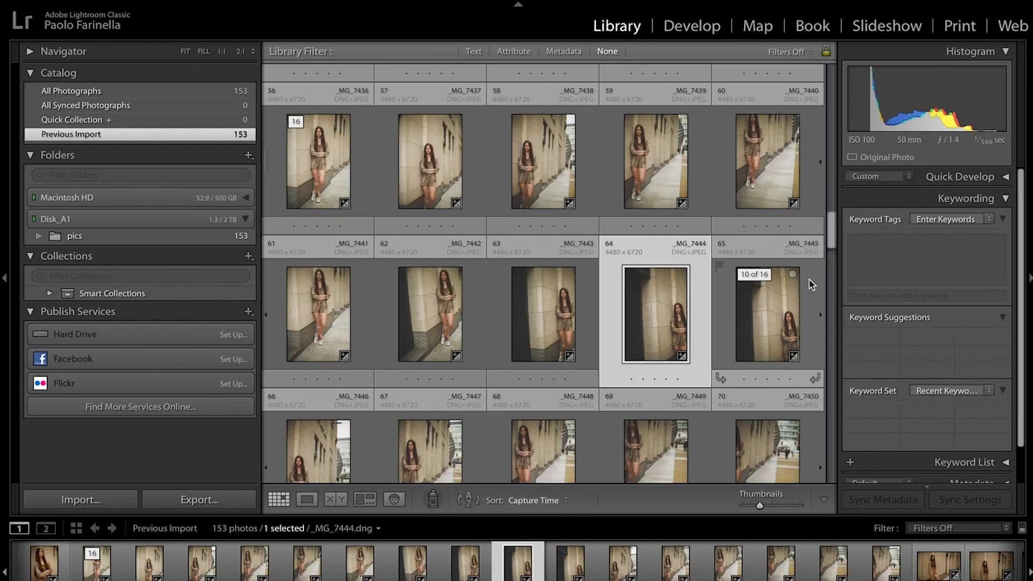
- Select the 16 consecutive portrait frames from _MG_7436 through _MG_7451 in the grid
click(305, 197)
drag(831, 235, 847, 255)
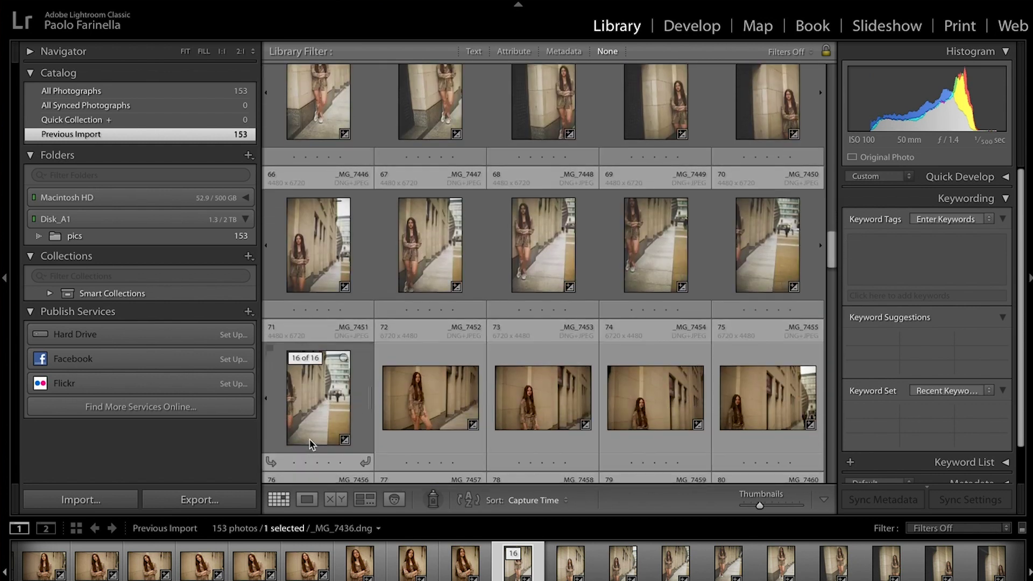
shift+click(308, 412)
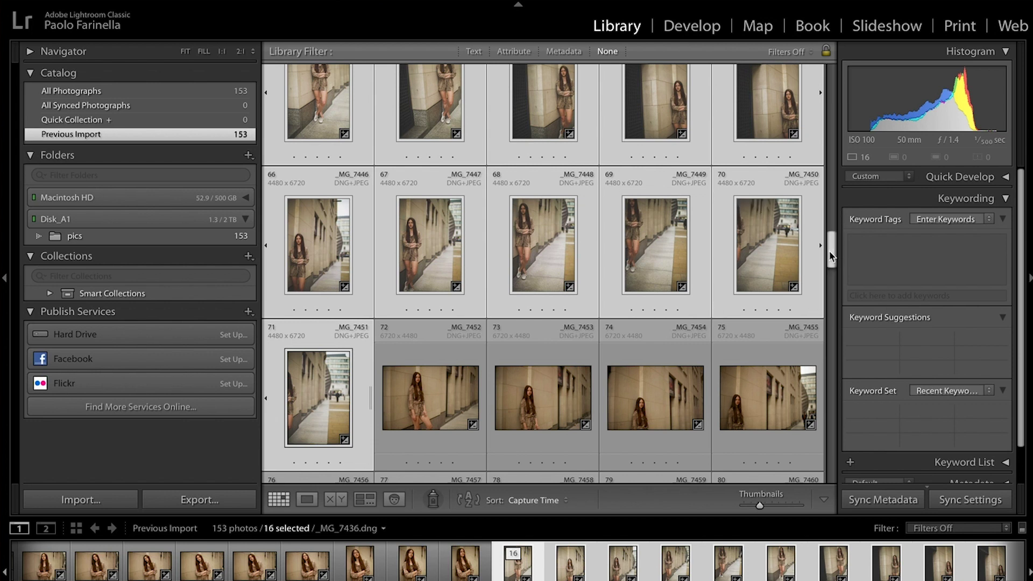
- Start a Panorama photo merge of the selected frames
drag(829, 255, 828, 235)
right_click(438, 283)
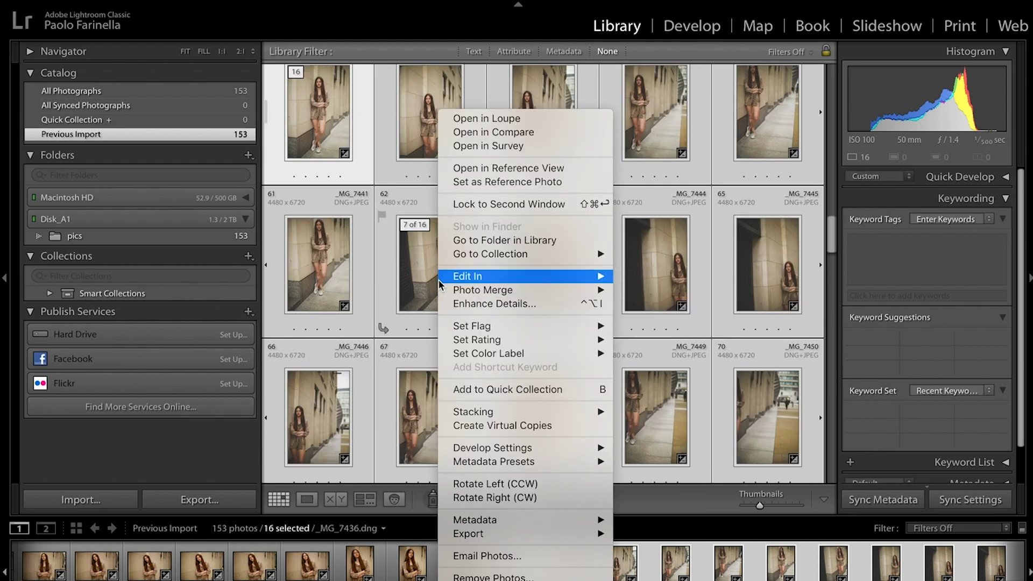
mouse_move(442, 280)
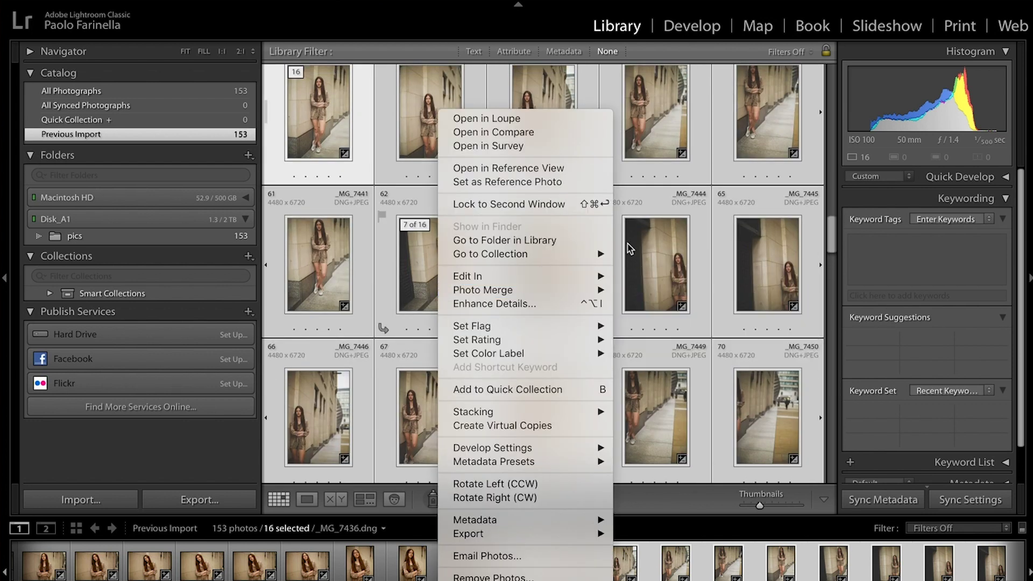
mouse_move(583, 290)
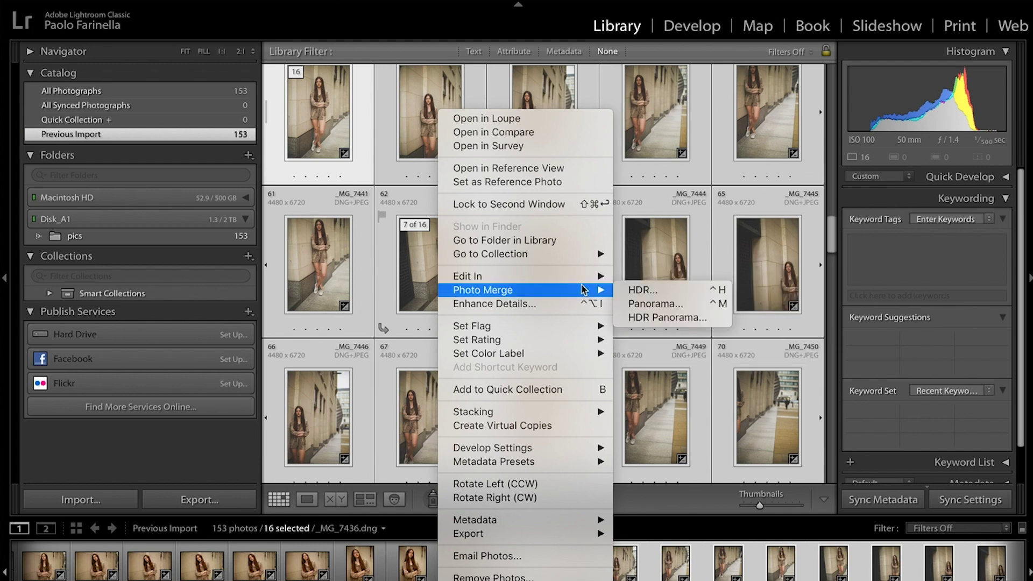
click(657, 303)
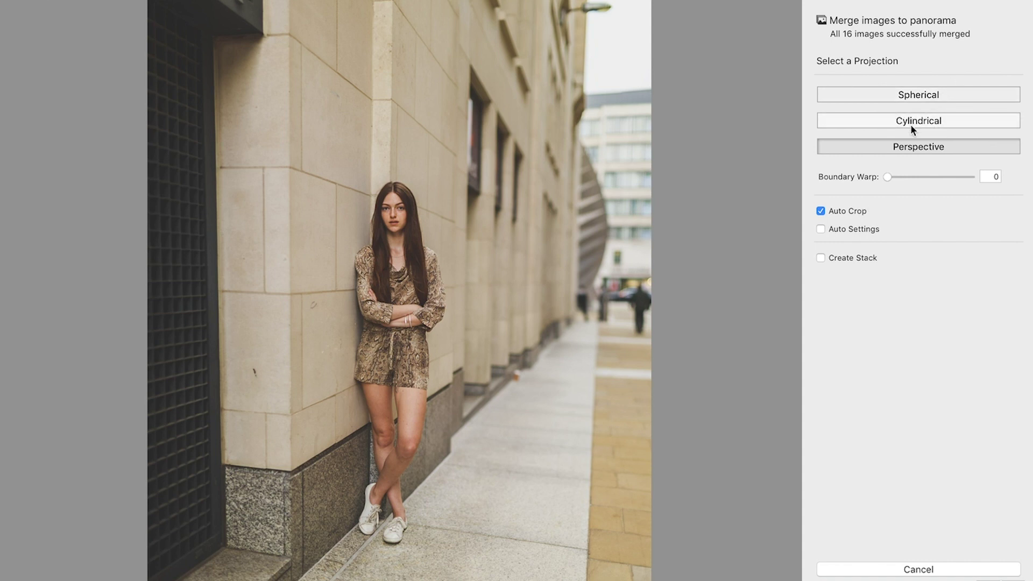
- Compare the panorama preview in Spherical and Cylindrical projections, finishing on Perspective
click(921, 94)
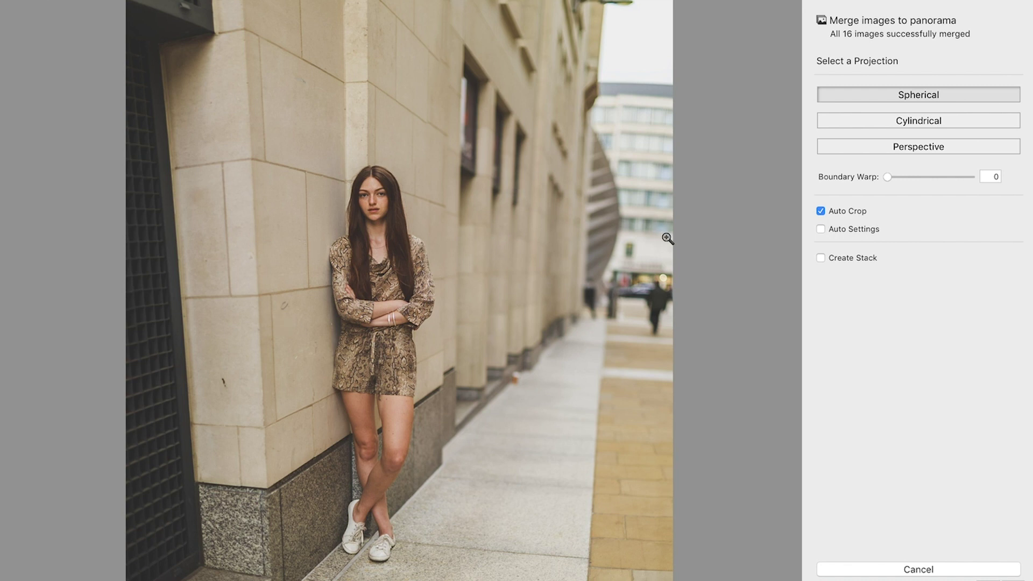
click(909, 123)
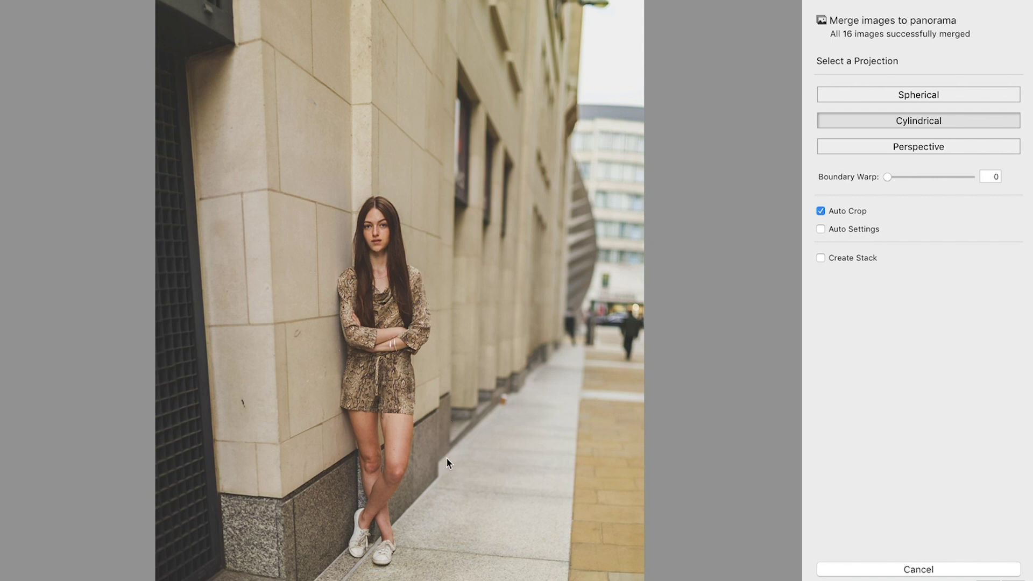
click(860, 146)
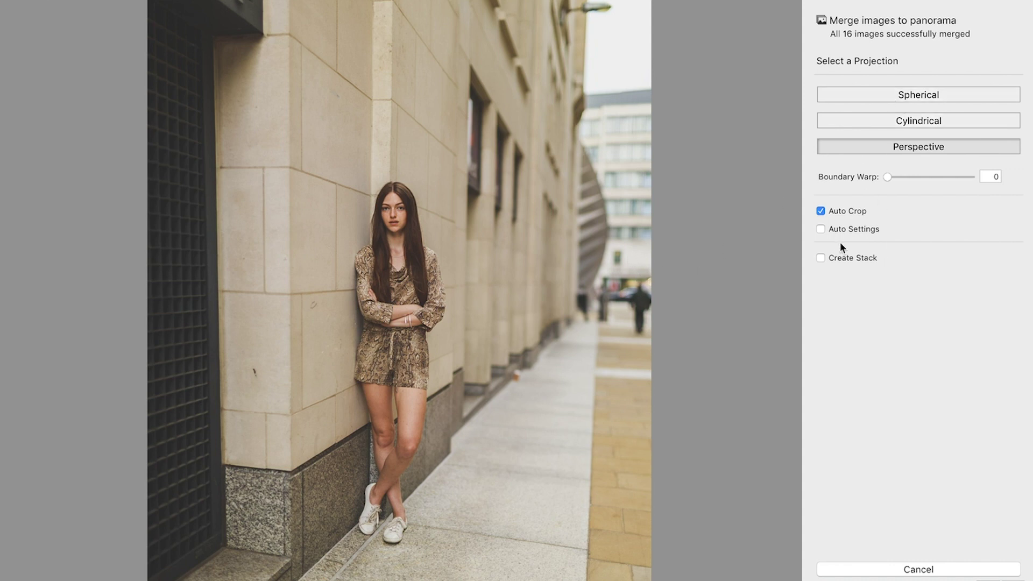
- Check the panorama's uncropped edges with Auto Crop off, re-enable Auto Crop, and run the merge
click(821, 212)
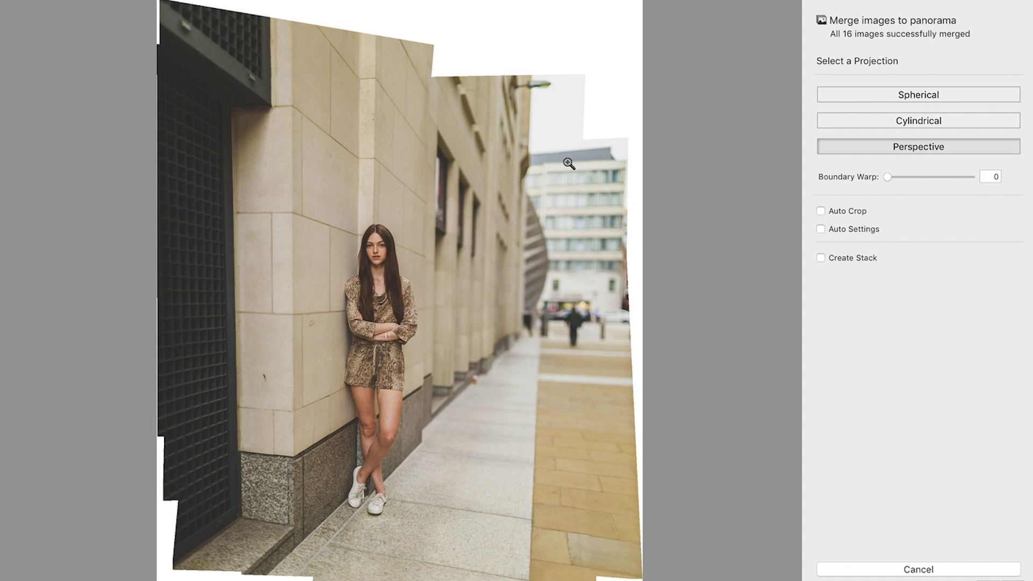
click(821, 212)
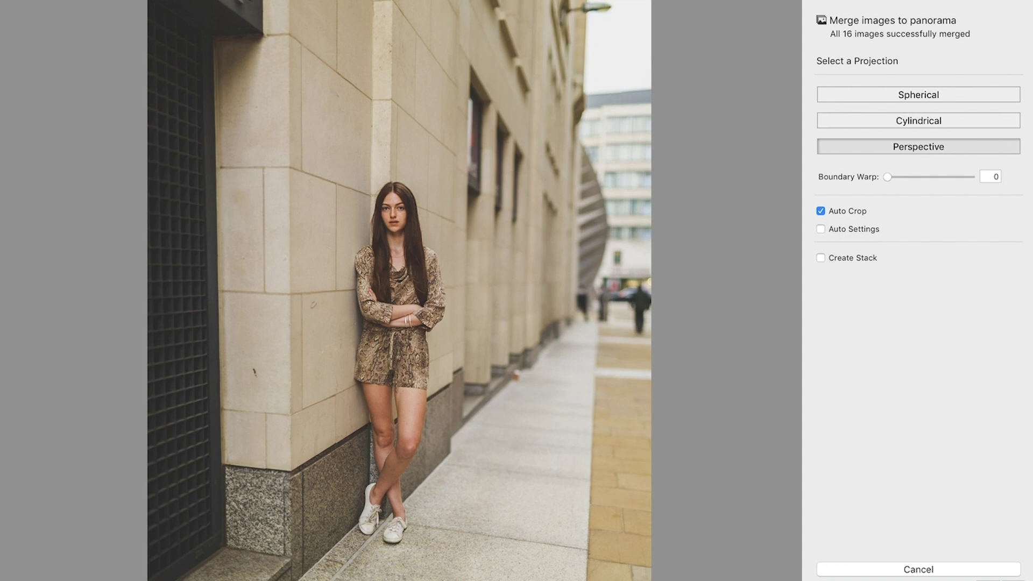
key(Return)
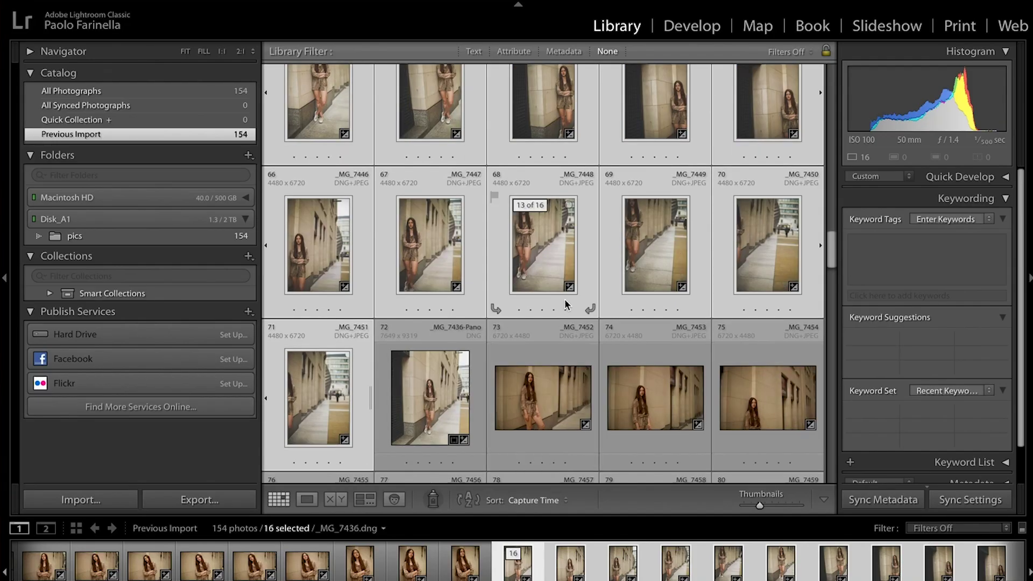
- Open the merged _MG_7436-Pano photo in the Develop module and review its Basic adjustments
click(434, 378)
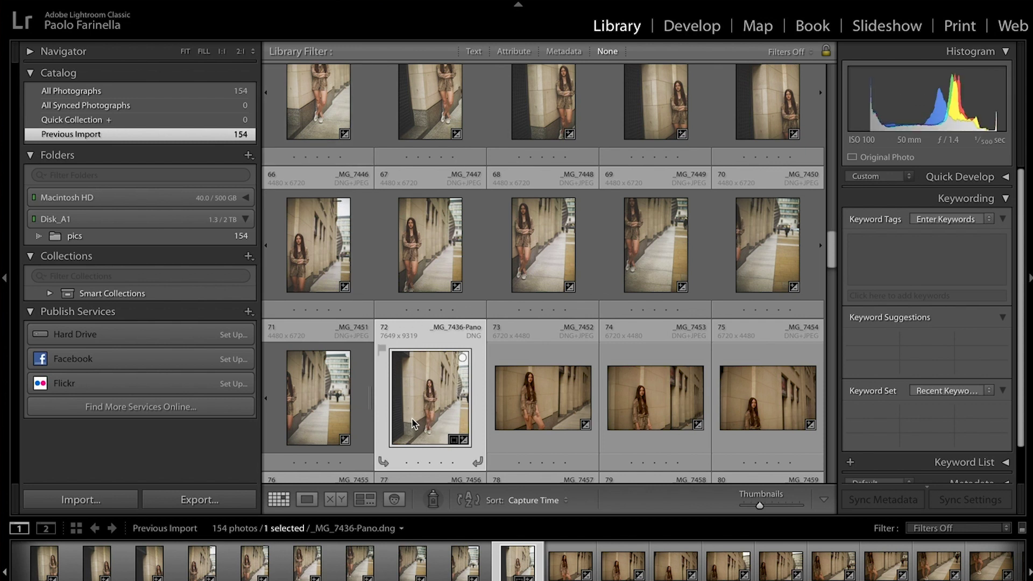
key(d)
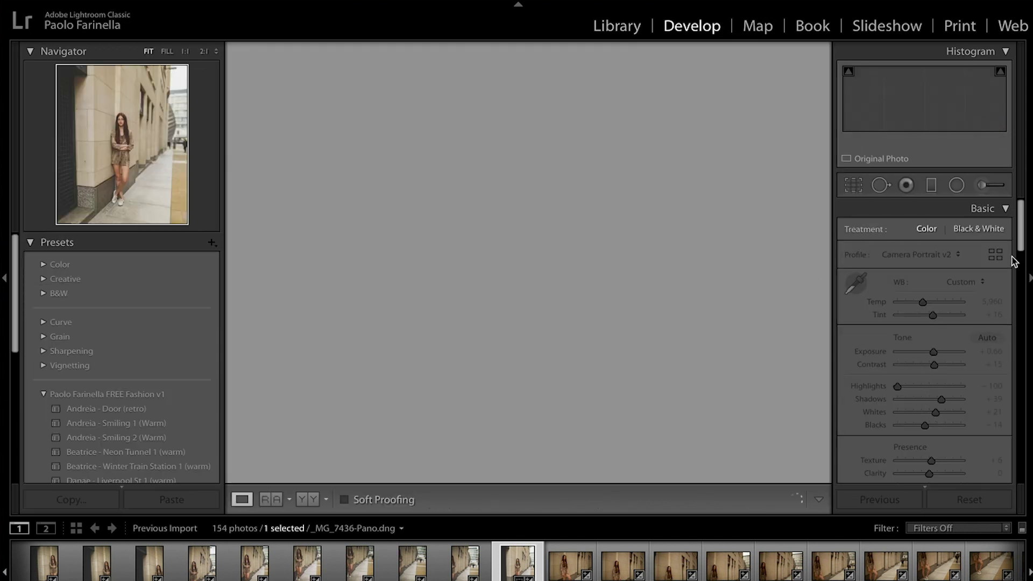
scroll(1022, 242, down, 2)
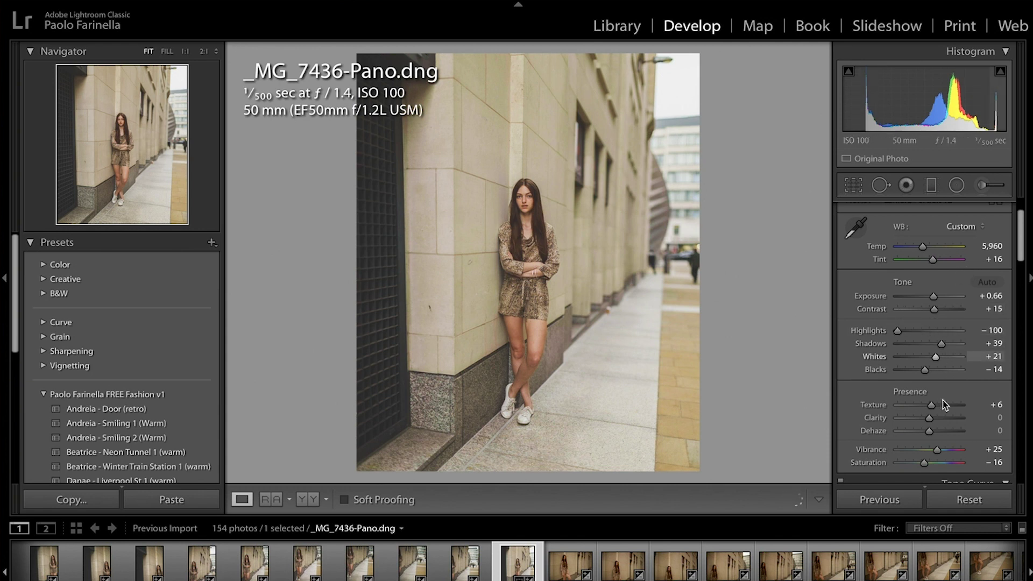
scroll(1021, 253, down, 2)
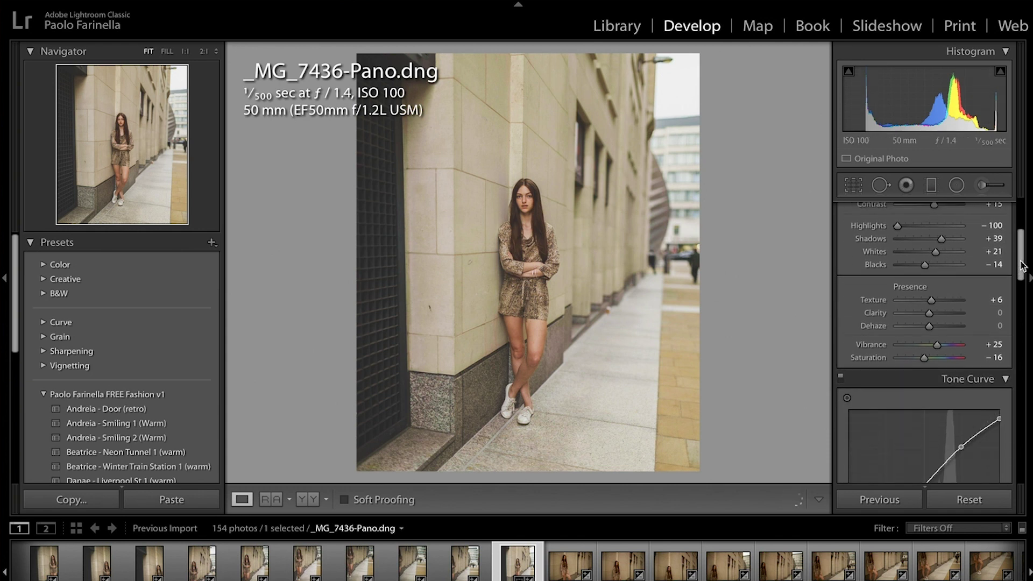
scroll(1011, 269, up, 1)
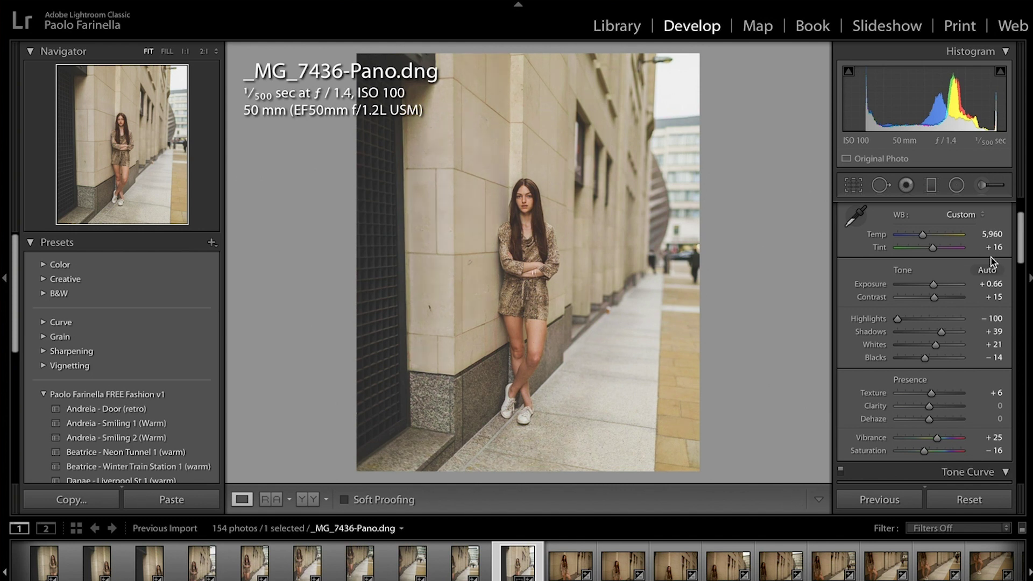
- Set the panorama's Exposure to +0.60 and Shadows to +29
scroll(1005, 269, down, 2)
drag(933, 257, 933, 260)
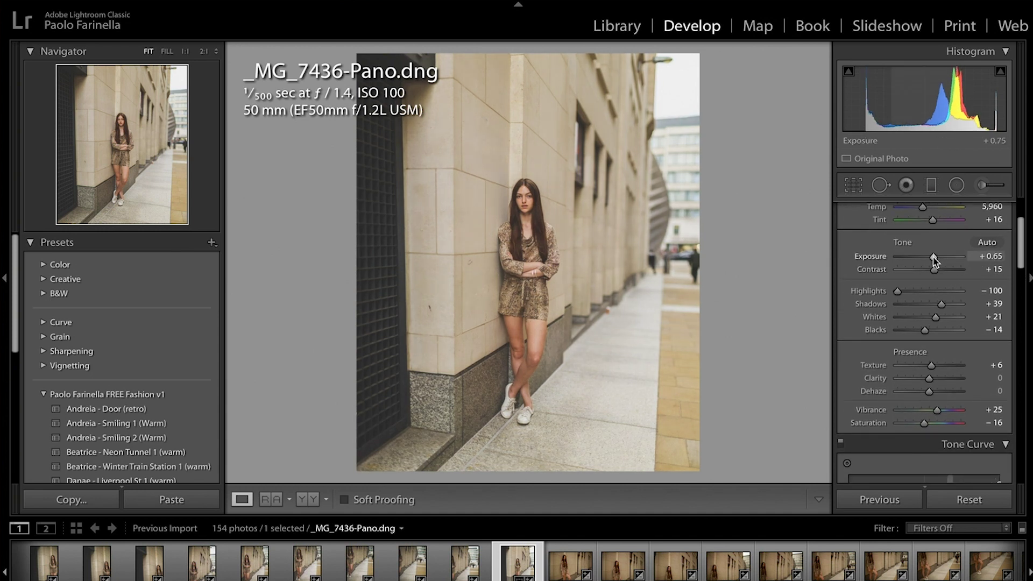
scroll(1019, 259, down, 2)
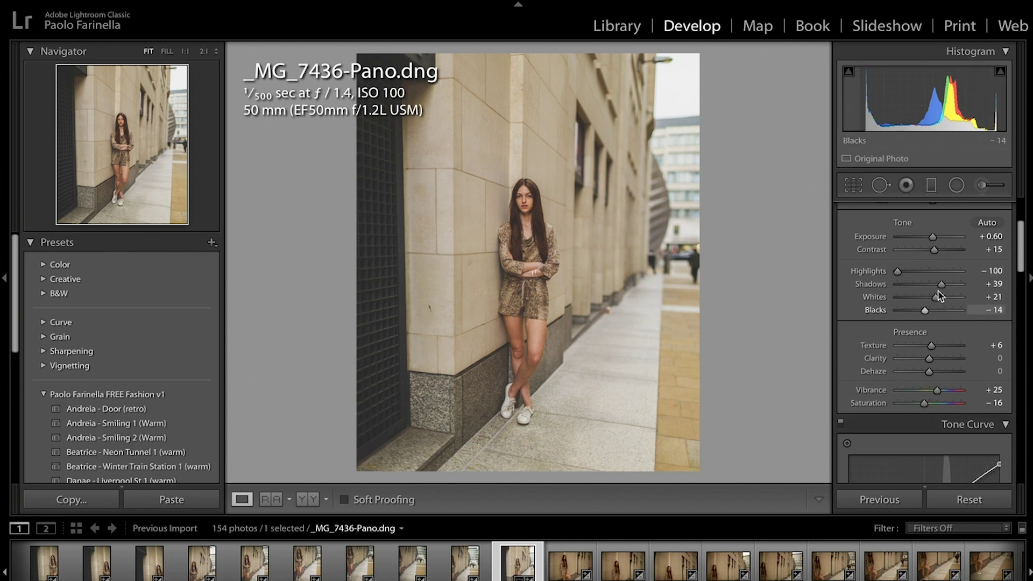
drag(940, 287, 937, 286)
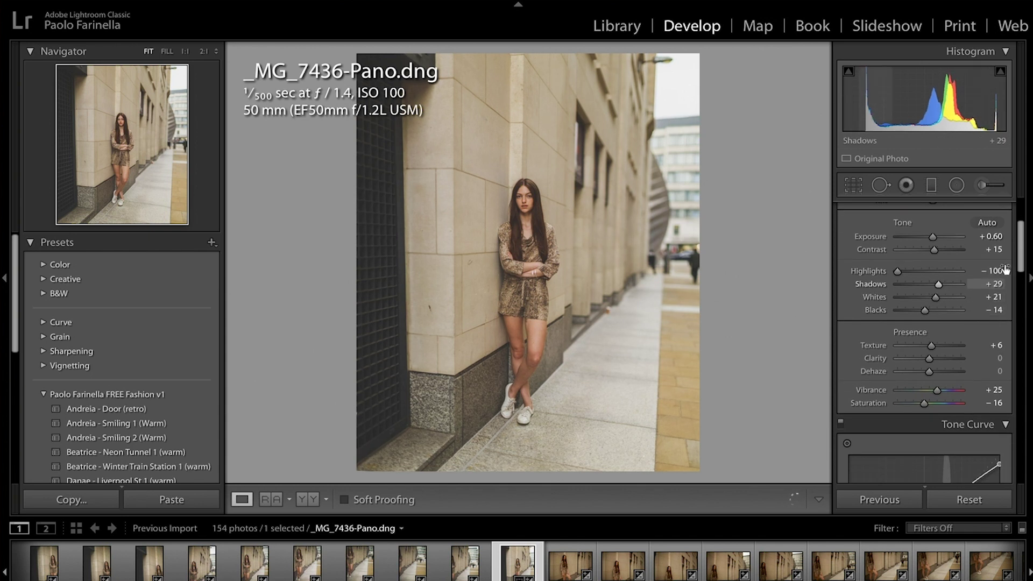
- Add a post-crop vignette with Amount −5 and film grain with Amount 12 to the panorama
scroll(1006, 282, down, 3)
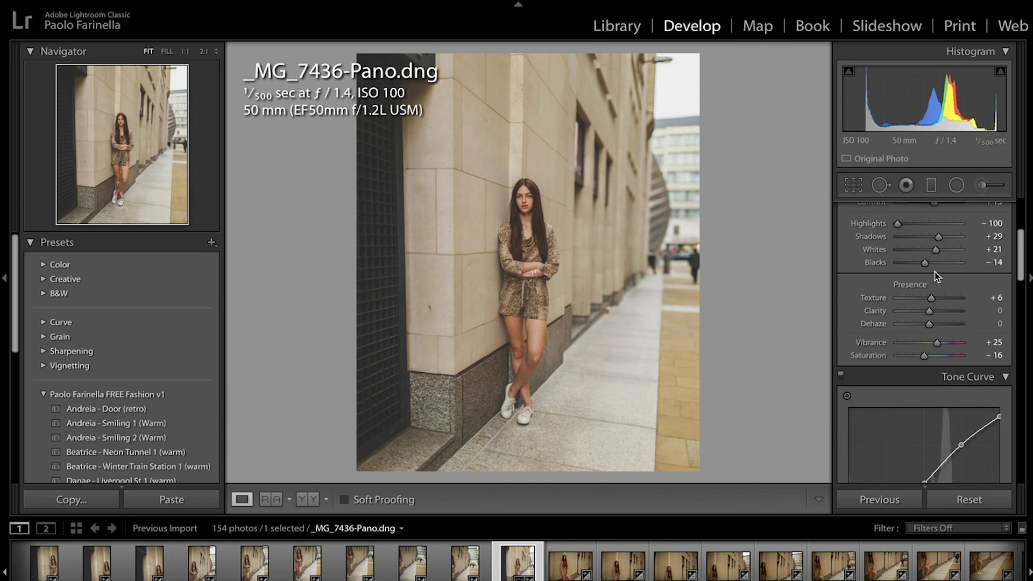
scroll(1025, 278, down, 3)
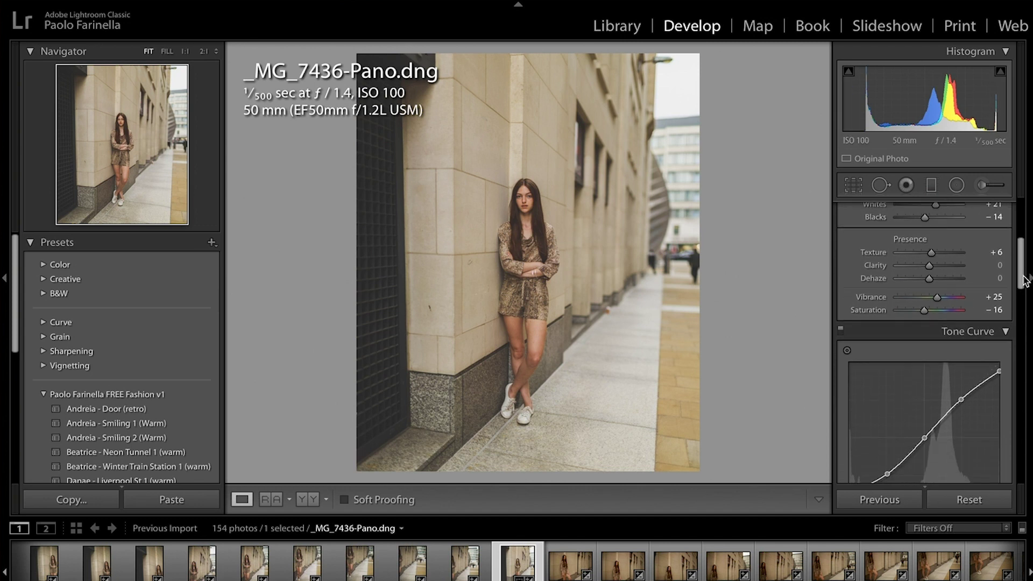
scroll(1025, 279, down, 7)
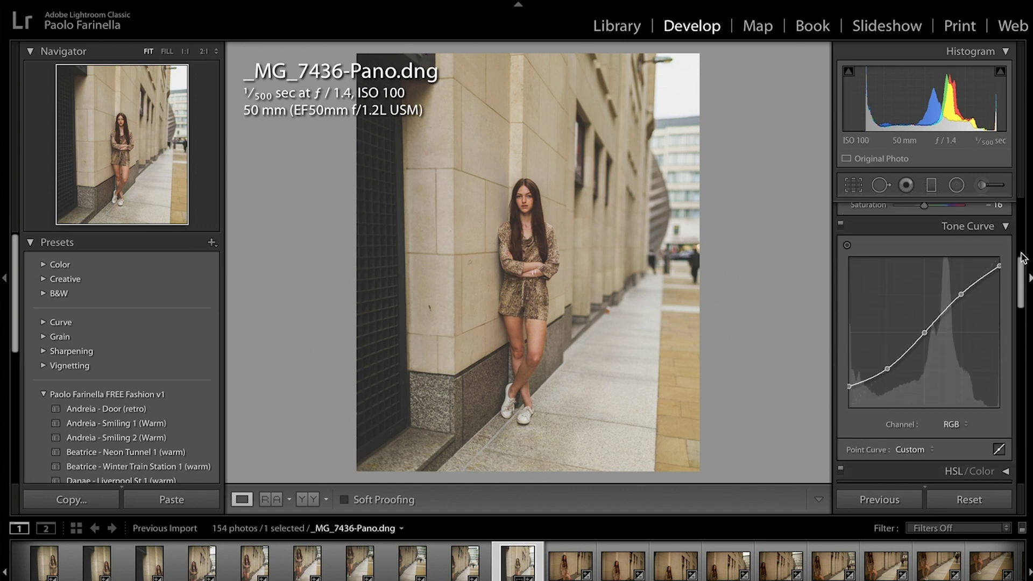
drag(1021, 295, 1025, 437)
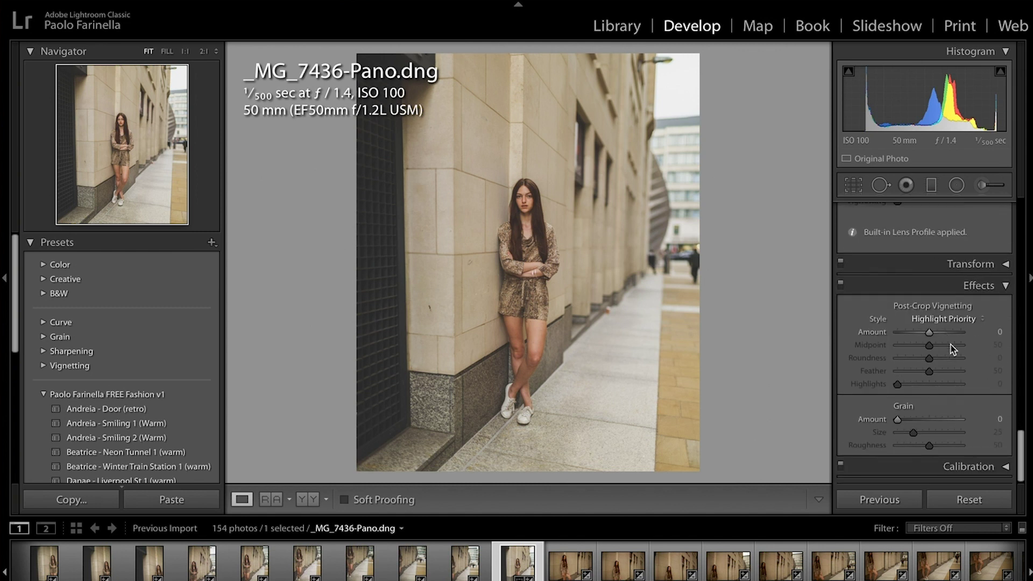
drag(929, 332, 927, 335)
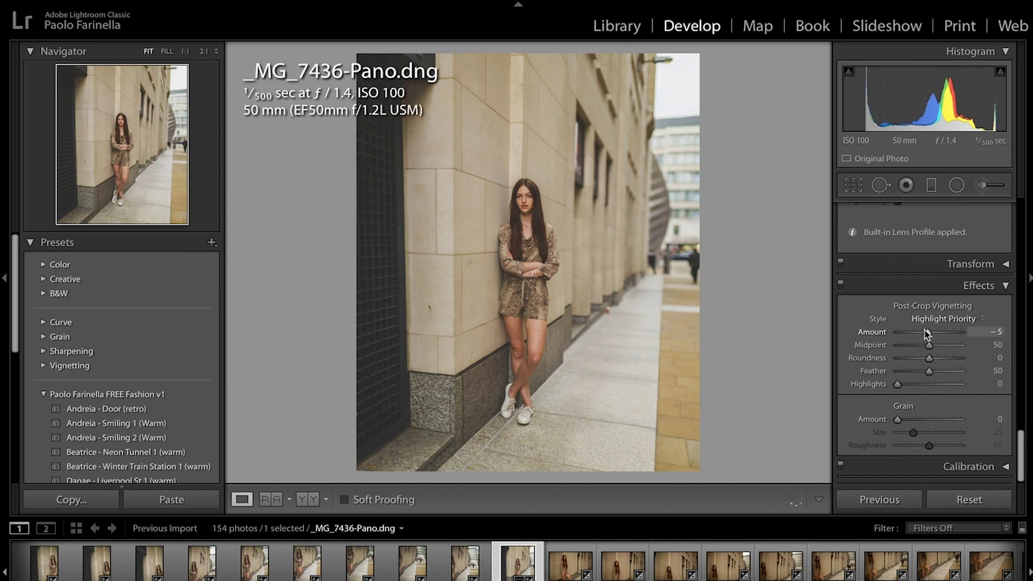
drag(896, 420, 906, 419)
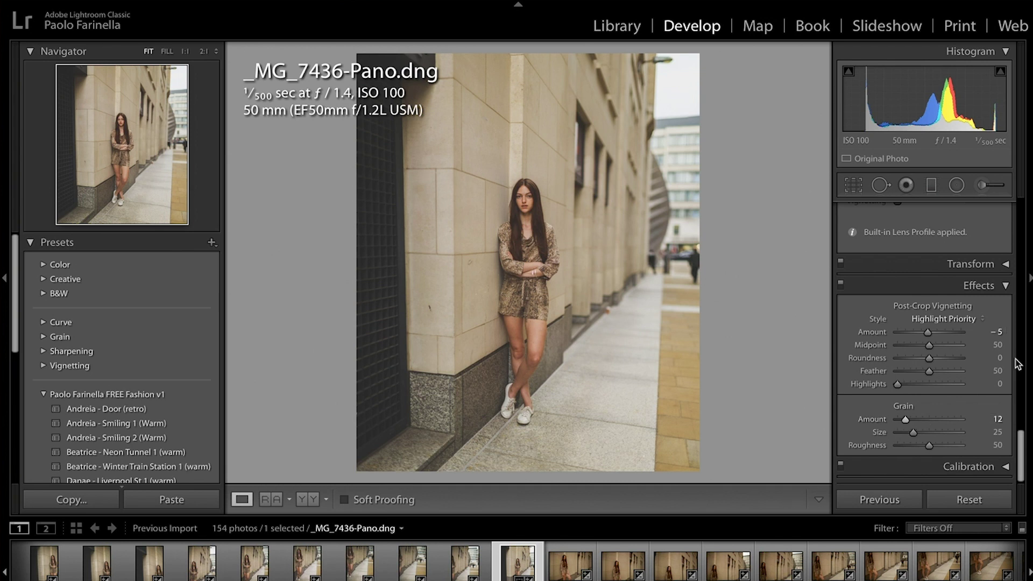
mouse_move(1020, 452)
mouse_down()
mouse_move(1020, 438)
mouse_move(1020, 453)
mouse_up()
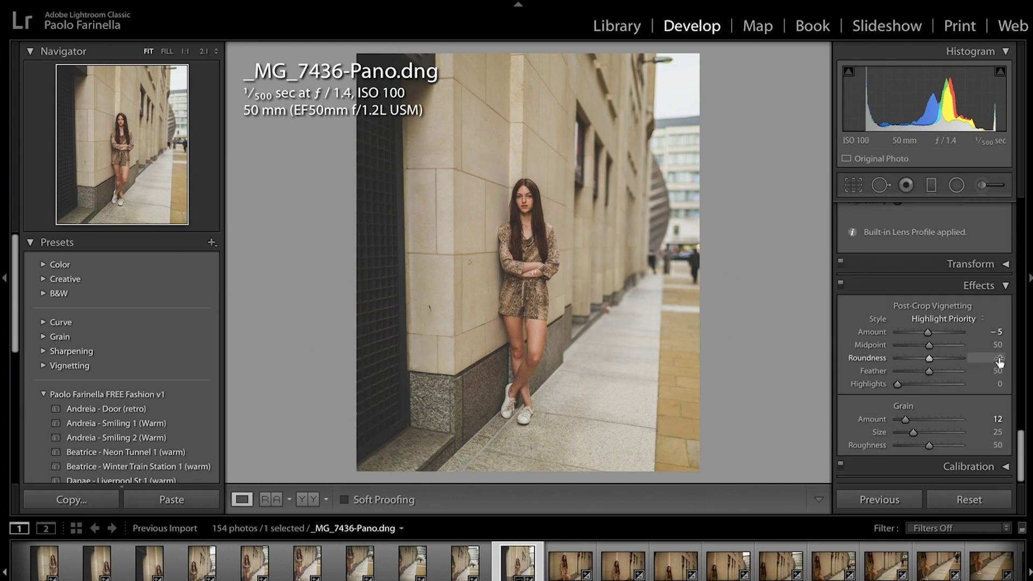